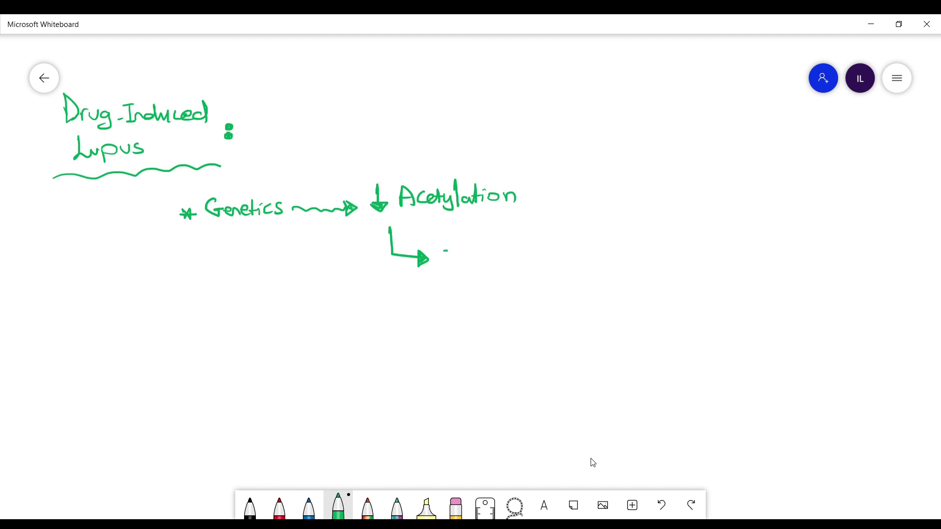
Step: Write the green drug list: Procainamide, Hydralazine, Minocycline, INH, and TNF α Inhibitors
{"action": "left_click_drag", "start_coordinate": [441, 250], "coordinate": [581, 247]}
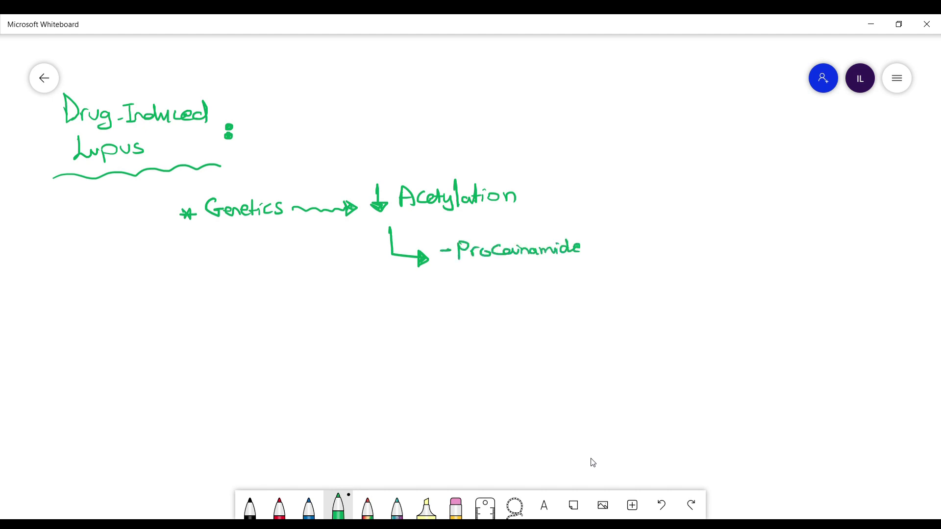
{"action": "left_click_drag", "start_coordinate": [442, 282], "coordinate": [450, 282]}
{"action": "left_click_drag", "start_coordinate": [457, 270], "coordinate": [493, 280]}
{"action": "left_click_drag", "start_coordinate": [493, 277], "coordinate": [561, 273]}
{"action": "left_click_drag", "start_coordinate": [444, 307], "coordinate": [565, 305]}
{"action": "left_click_drag", "start_coordinate": [443, 335], "coordinate": [455, 334]}
{"action": "left_click_drag", "start_coordinate": [461, 327], "coordinate": [507, 340]}
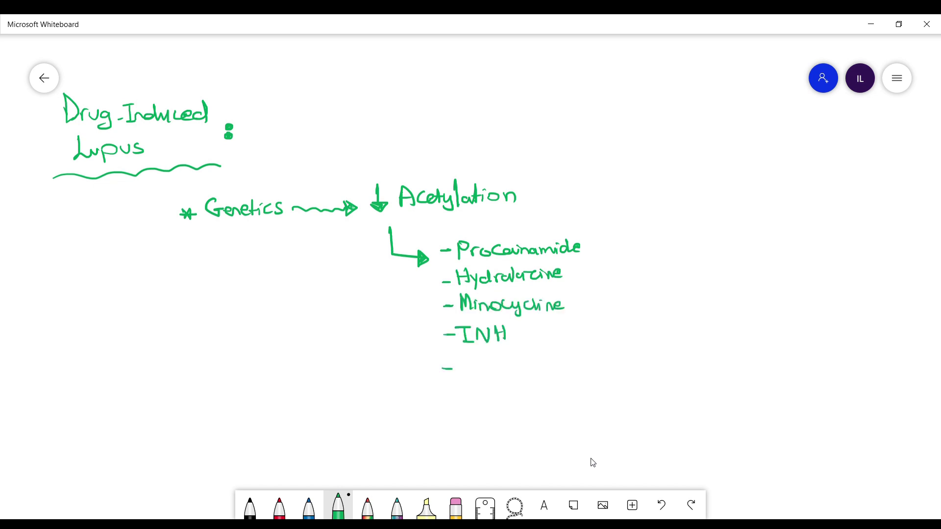
{"action": "mouse_move", "coordinate": [456, 357]}
{"action": "left_mouse_down"}
{"action": "mouse_move", "coordinate": [467, 373]}
{"action": "mouse_move", "coordinate": [487, 363]}
{"action": "mouse_move", "coordinate": [619, 371]}
{"action": "left_mouse_up"}
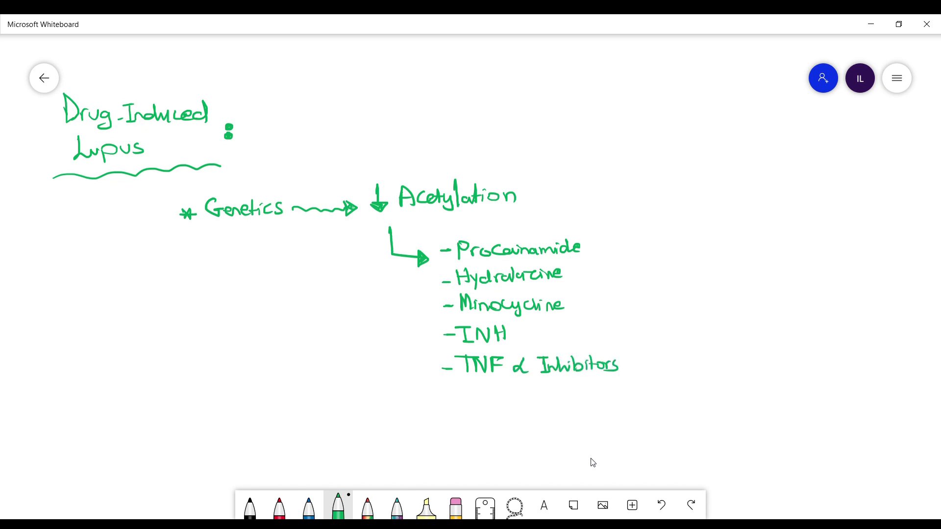
Step: Bracket Procainamide and Hydralazine and label them 'Most Common' in blue
{"action": "left_click_drag", "start_coordinate": [593, 463], "coordinate": [517, 409]}
{"action": "left_click", "coordinate": [308, 508]}
{"action": "mouse_move", "coordinate": [498, 179]}
{"action": "left_mouse_down"}
{"action": "mouse_move", "coordinate": [493, 229]}
{"action": "mouse_move", "coordinate": [534, 199]}
{"action": "left_mouse_up"}
{"action": "mouse_move", "coordinate": [529, 194]}
{"action": "left_mouse_down"}
{"action": "mouse_move", "coordinate": [528, 209]}
{"action": "mouse_move", "coordinate": [564, 183]}
{"action": "mouse_move", "coordinate": [671, 180]}
{"action": "left_mouse_up"}
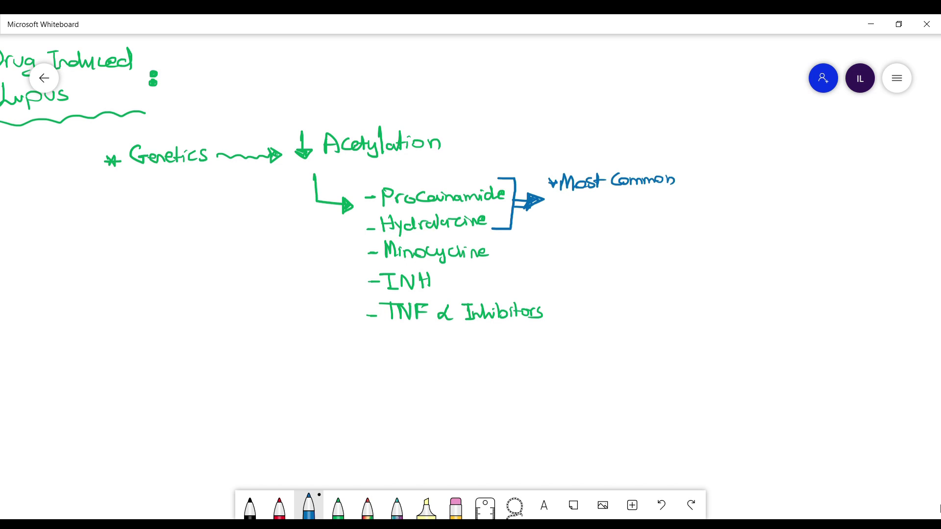
Step: Below the drug list, write '* (SLE Symptoms − Renal DZ) +' in blue with a circled up arrow
{"action": "scroll", "coordinate": [595, 275], "scroll_direction": "down", "scroll_amount": 5}
{"action": "mouse_move", "coordinate": [121, 227]}
{"action": "left_mouse_down"}
{"action": "mouse_move", "coordinate": [166, 225]}
{"action": "mouse_move", "coordinate": [158, 241]}
{"action": "mouse_move", "coordinate": [227, 231]}
{"action": "mouse_move", "coordinate": [239, 246]}
{"action": "mouse_move", "coordinate": [261, 241]}
{"action": "mouse_move", "coordinate": [271, 225]}
{"action": "mouse_move", "coordinate": [313, 235]}
{"action": "left_mouse_up"}
{"action": "mouse_move", "coordinate": [331, 234]}
{"action": "left_mouse_down"}
{"action": "mouse_move", "coordinate": [392, 235]}
{"action": "mouse_move", "coordinate": [410, 218]}
{"action": "mouse_move", "coordinate": [373, 258]}
{"action": "mouse_move", "coordinate": [397, 258]}
{"action": "left_mouse_up"}
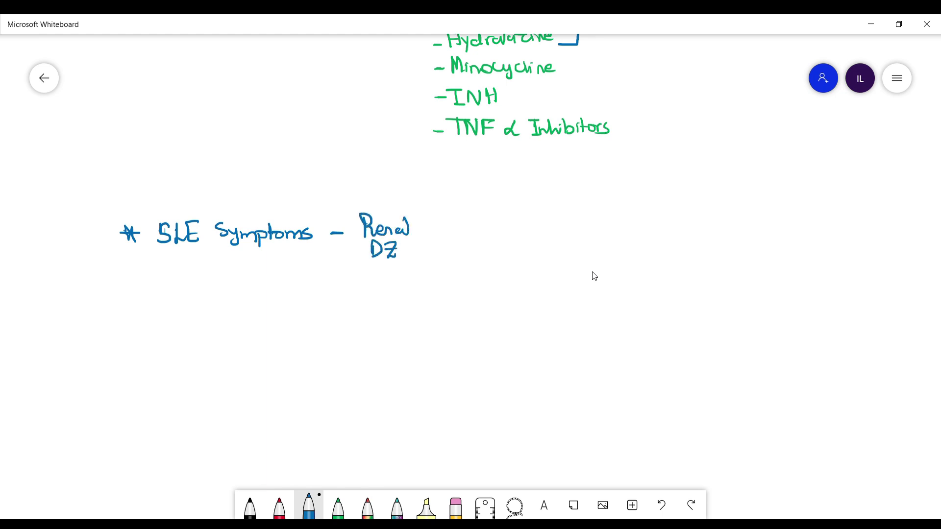
{"action": "left_click_drag", "start_coordinate": [161, 208], "coordinate": [171, 260]}
{"action": "mouse_move", "coordinate": [407, 196]}
{"action": "left_mouse_down"}
{"action": "mouse_move", "coordinate": [425, 255]}
{"action": "mouse_move", "coordinate": [452, 225]}
{"action": "left_mouse_up"}
{"action": "left_click_drag", "start_coordinate": [444, 218], "coordinate": [444, 230]}
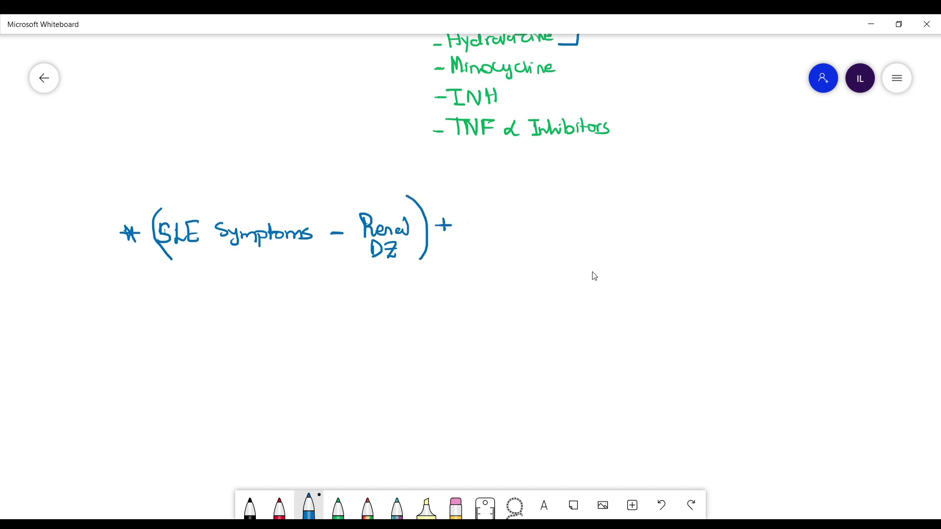
{"action": "left_click_drag", "start_coordinate": [492, 183], "coordinate": [499, 226]}
{"action": "mouse_move", "coordinate": [487, 189]}
{"action": "left_mouse_down"}
{"action": "mouse_move", "coordinate": [494, 180]}
{"action": "mouse_move", "coordinate": [480, 211]}
{"action": "mouse_move", "coordinate": [493, 171]}
{"action": "left_mouse_up"}
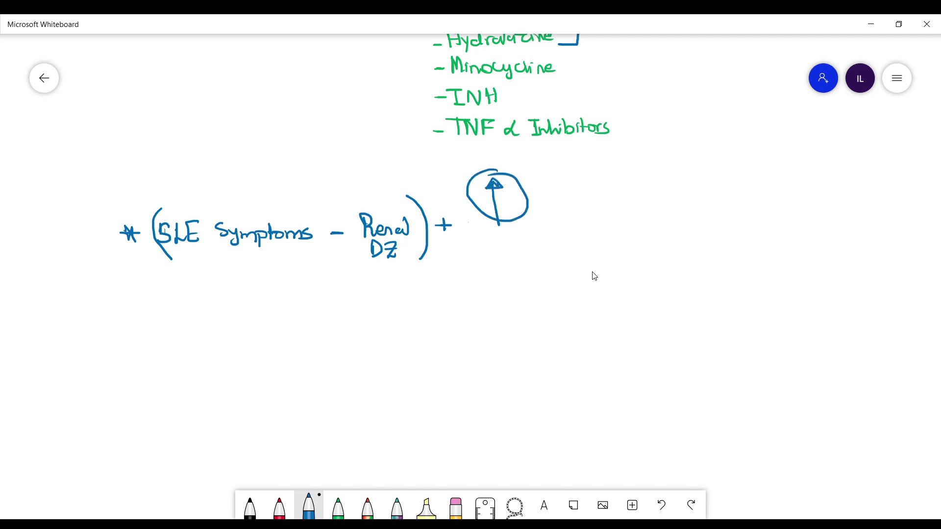
Step: In red, draw a wavy arrow from SLE to 'Arthritis B/L MTP/PIP'
{"action": "scroll", "coordinate": [595, 276], "scroll_direction": "down", "scroll_amount": 2}
{"action": "left_click", "coordinate": [280, 508]}
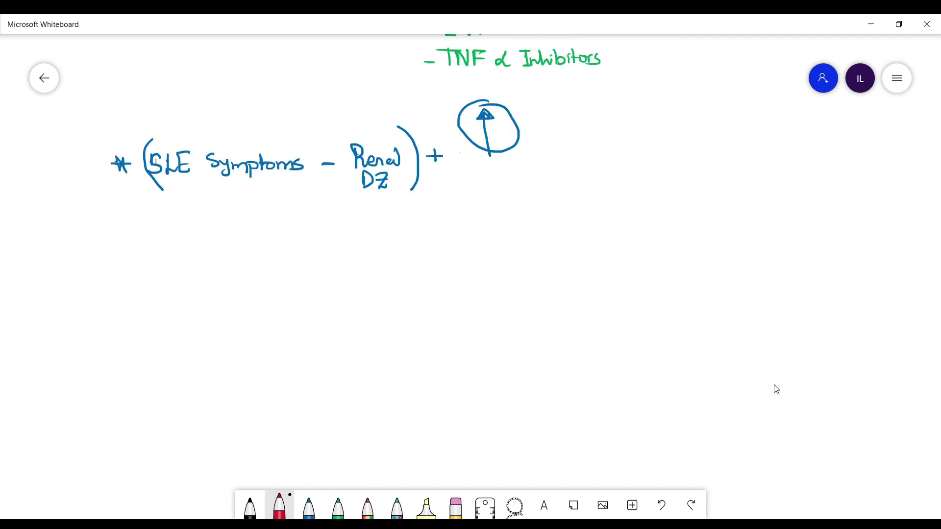
{"action": "left_click_drag", "start_coordinate": [167, 180], "coordinate": [162, 210]}
{"action": "mouse_move", "coordinate": [74, 240]}
{"action": "left_mouse_down"}
{"action": "mouse_move", "coordinate": [99, 230]}
{"action": "mouse_move", "coordinate": [119, 240]}
{"action": "left_mouse_up"}
{"action": "left_click_drag", "start_coordinate": [121, 230], "coordinate": [149, 235]}
{"action": "mouse_move", "coordinate": [157, 221]}
{"action": "left_mouse_down"}
{"action": "mouse_move", "coordinate": [152, 237]}
{"action": "mouse_move", "coordinate": [189, 234]}
{"action": "left_mouse_up"}
{"action": "mouse_move", "coordinate": [190, 223]}
{"action": "left_mouse_down"}
{"action": "mouse_move", "coordinate": [201, 223]}
{"action": "mouse_move", "coordinate": [194, 236]}
{"action": "left_mouse_up"}
{"action": "left_click_drag", "start_coordinate": [202, 236], "coordinate": [221, 225]}
{"action": "left_click_drag", "start_coordinate": [221, 223], "coordinate": [229, 238]}
{"action": "left_click_drag", "start_coordinate": [229, 223], "coordinate": [231, 229]}
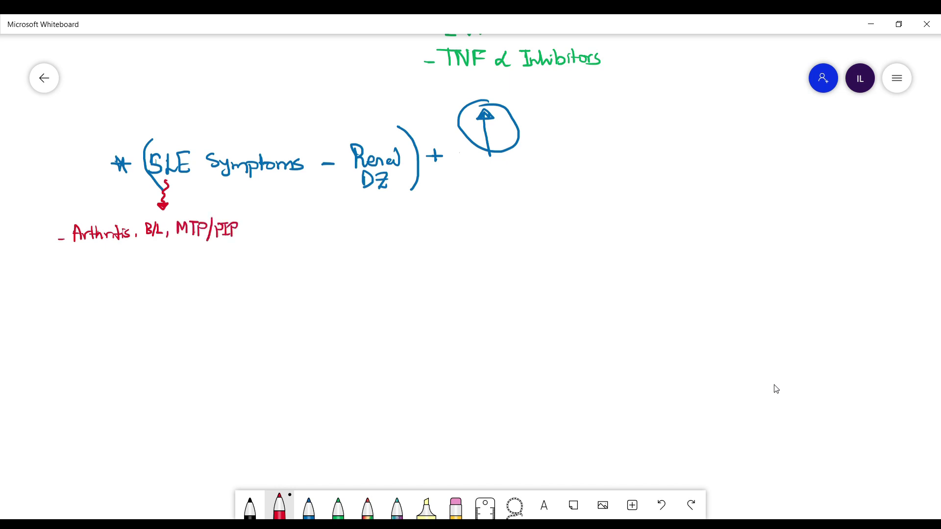
Step: Add a 'Rash: Subacute CLE' bullet below Arthritis
{"action": "left_click_drag", "start_coordinate": [57, 273], "coordinate": [80, 275]}
{"action": "left_click_drag", "start_coordinate": [80, 276], "coordinate": [98, 280]}
{"action": "left_click", "coordinate": [117, 275]}
{"action": "left_click_drag", "start_coordinate": [99, 275], "coordinate": [131, 275]}
{"action": "left_click_drag", "start_coordinate": [143, 266], "coordinate": [177, 276]}
{"action": "mouse_move", "coordinate": [179, 267]}
{"action": "left_mouse_down"}
{"action": "mouse_move", "coordinate": [191, 261]}
{"action": "mouse_move", "coordinate": [195, 273]}
{"action": "left_mouse_up"}
{"action": "left_click_drag", "start_coordinate": [190, 267], "coordinate": [199, 266]}
{"action": "left_click_drag", "start_coordinate": [197, 270], "coordinate": [203, 270]}
{"action": "mouse_move", "coordinate": [149, 285]}
{"action": "left_mouse_down"}
{"action": "mouse_move", "coordinate": [149, 297]}
{"action": "mouse_move", "coordinate": [167, 297]}
{"action": "left_mouse_up"}
{"action": "left_click_drag", "start_coordinate": [169, 281], "coordinate": [180, 297]}
{"action": "left_click_drag", "start_coordinate": [170, 289], "coordinate": [177, 289]}
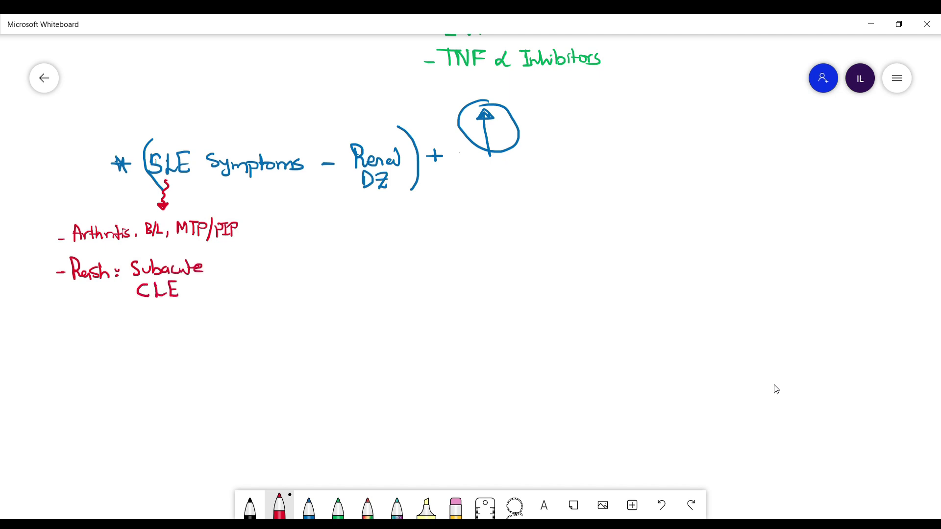
Step: Under Renal DZ, note 'Cr = NL' and 'No proteinuria' with a downward arrow
{"action": "mouse_move", "coordinate": [350, 196]}
{"action": "left_mouse_down"}
{"action": "mouse_move", "coordinate": [395, 201]}
{"action": "mouse_move", "coordinate": [379, 223]}
{"action": "left_mouse_up"}
{"action": "left_click_drag", "start_coordinate": [316, 249], "coordinate": [323, 249]}
{"action": "left_click_drag", "start_coordinate": [337, 242], "coordinate": [360, 248]}
{"action": "mouse_move", "coordinate": [370, 251]}
{"action": "left_mouse_down"}
{"action": "mouse_move", "coordinate": [377, 238]}
{"action": "mouse_move", "coordinate": [387, 250]}
{"action": "left_mouse_up"}
{"action": "left_click_drag", "start_coordinate": [384, 237], "coordinate": [393, 251]}
{"action": "left_click_drag", "start_coordinate": [314, 287], "coordinate": [322, 288]}
{"action": "mouse_move", "coordinate": [331, 287]}
{"action": "left_mouse_down"}
{"action": "mouse_move", "coordinate": [338, 274]}
{"action": "mouse_move", "coordinate": [352, 287]}
{"action": "left_mouse_up"}
{"action": "mouse_move", "coordinate": [370, 275]}
{"action": "left_mouse_down"}
{"action": "mouse_move", "coordinate": [370, 291]}
{"action": "mouse_move", "coordinate": [383, 282]}
{"action": "left_mouse_up"}
{"action": "left_click_drag", "start_coordinate": [385, 280], "coordinate": [408, 285]}
{"action": "left_click_drag", "start_coordinate": [411, 282], "coordinate": [474, 283]}
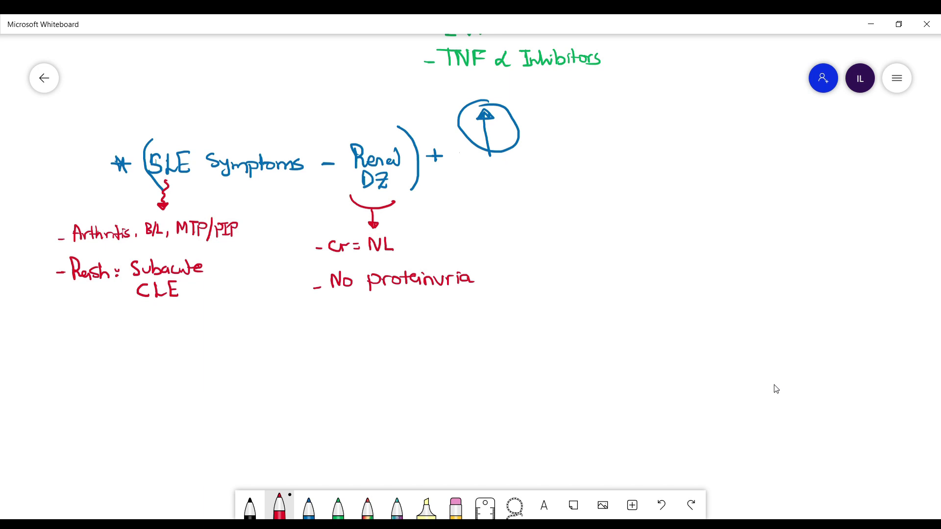
Step: Draw an arrow from the circled up arrow to 'Few Weeks' enclosed in a cloud
{"action": "left_click_drag", "start_coordinate": [532, 153], "coordinate": [588, 197]}
{"action": "mouse_move", "coordinate": [587, 197]}
{"action": "left_mouse_down"}
{"action": "mouse_move", "coordinate": [595, 188]}
{"action": "mouse_move", "coordinate": [569, 223]}
{"action": "left_mouse_up"}
{"action": "left_click_drag", "start_coordinate": [568, 203], "coordinate": [582, 202]}
{"action": "left_click_drag", "start_coordinate": [570, 213], "coordinate": [577, 213]}
{"action": "left_click_drag", "start_coordinate": [579, 216], "coordinate": [609, 212]}
{"action": "mouse_move", "coordinate": [618, 206]}
{"action": "left_mouse_down"}
{"action": "mouse_move", "coordinate": [628, 222]}
{"action": "mouse_move", "coordinate": [665, 222]}
{"action": "left_mouse_up"}
{"action": "left_click_drag", "start_coordinate": [678, 207], "coordinate": [667, 219]}
{"action": "mouse_move", "coordinate": [645, 188]}
{"action": "left_mouse_down"}
{"action": "mouse_move", "coordinate": [616, 243]}
{"action": "mouse_move", "coordinate": [661, 184]}
{"action": "mouse_move", "coordinate": [643, 188]}
{"action": "left_mouse_up"}
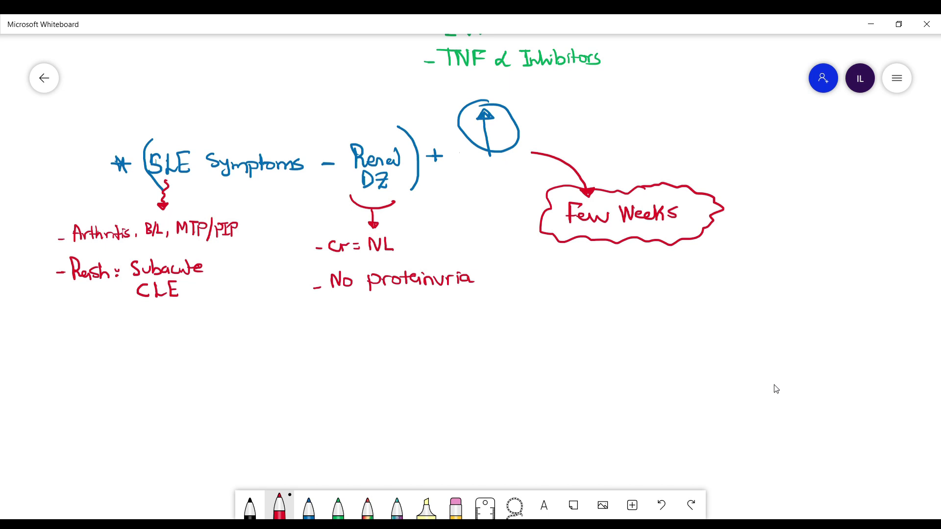
Step: In green, write the Labs heading with 'CBC → NL'
{"action": "scroll", "coordinate": [776, 389], "scroll_direction": "down", "scroll_amount": 2}
{"action": "left_click", "coordinate": [338, 508]}
{"action": "left_click_drag", "start_coordinate": [20, 274], "coordinate": [31, 292]}
{"action": "left_click_drag", "start_coordinate": [16, 282], "coordinate": [36, 282]}
{"action": "mouse_move", "coordinate": [49, 267]}
{"action": "left_mouse_down"}
{"action": "mouse_move", "coordinate": [50, 292]}
{"action": "mouse_move", "coordinate": [62, 291]}
{"action": "left_mouse_up"}
{"action": "left_click_drag", "start_coordinate": [63, 269], "coordinate": [77, 289]}
{"action": "left_click_drag", "start_coordinate": [97, 285], "coordinate": [216, 279]}
{"action": "left_click_drag", "start_coordinate": [220, 273], "coordinate": [255, 272]}
{"action": "mouse_move", "coordinate": [261, 276]}
{"action": "left_mouse_down"}
{"action": "mouse_move", "coordinate": [262, 261]}
{"action": "mouse_move", "coordinate": [274, 275]}
{"action": "left_mouse_up"}
{"action": "left_click_drag", "start_coordinate": [277, 261], "coordinate": [289, 275]}
Step: Add 'Complements → NL' below CBC and start the next bullet
{"action": "left_click_drag", "start_coordinate": [153, 311], "coordinate": [170, 309]}
{"action": "mouse_move", "coordinate": [183, 301]}
{"action": "left_mouse_down"}
{"action": "mouse_move", "coordinate": [177, 313]}
{"action": "mouse_move", "coordinate": [286, 300]}
{"action": "mouse_move", "coordinate": [288, 310]}
{"action": "left_mouse_up"}
{"action": "mouse_move", "coordinate": [303, 308]}
{"action": "left_mouse_down"}
{"action": "mouse_move", "coordinate": [343, 305]}
{"action": "mouse_move", "coordinate": [337, 311]}
{"action": "left_mouse_up"}
{"action": "mouse_move", "coordinate": [349, 309]}
{"action": "left_mouse_down"}
{"action": "mouse_move", "coordinate": [363, 291]}
{"action": "mouse_move", "coordinate": [376, 305]}
{"action": "left_mouse_up"}
{"action": "left_click_drag", "start_coordinate": [149, 348], "coordinate": [165, 347]}
{"action": "mouse_move", "coordinate": [156, 341]}
{"action": "left_mouse_down"}
{"action": "mouse_move", "coordinate": [162, 354]}
{"action": "mouse_move", "coordinate": [188, 351]}
{"action": "left_mouse_up"}
Step: Add 'DsDNA & Anti-Smith → -Ve' and start the Anti-histone heading below
{"action": "mouse_move", "coordinate": [198, 342]}
{"action": "left_mouse_down"}
{"action": "mouse_move", "coordinate": [192, 351]}
{"action": "mouse_move", "coordinate": [222, 350]}
{"action": "mouse_move", "coordinate": [235, 336]}
{"action": "left_mouse_up"}
{"action": "left_click_drag", "start_coordinate": [237, 352], "coordinate": [276, 349]}
{"action": "left_click_drag", "start_coordinate": [296, 335], "coordinate": [308, 349]}
{"action": "left_click_drag", "start_coordinate": [310, 349], "coordinate": [341, 344]}
{"action": "left_click_drag", "start_coordinate": [355, 333], "coordinate": [343, 348]}
{"action": "left_click_drag", "start_coordinate": [354, 347], "coordinate": [375, 347]}
{"action": "left_click_drag", "start_coordinate": [383, 329], "coordinate": [395, 346]}
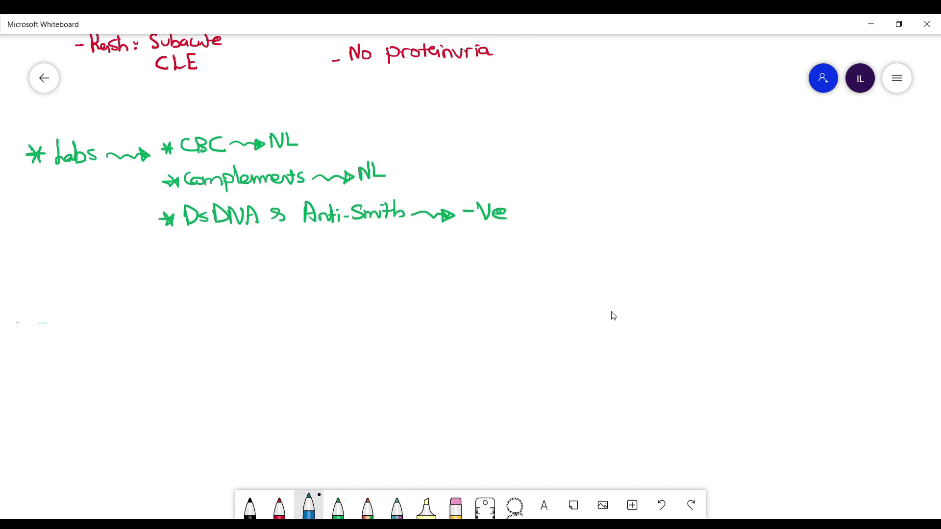
{"action": "left_click_drag", "start_coordinate": [6, 324], "coordinate": [23, 324]}
{"action": "mouse_move", "coordinate": [14, 318]}
{"action": "left_mouse_down"}
{"action": "mouse_move", "coordinate": [14, 333]}
{"action": "mouse_move", "coordinate": [45, 314]}
{"action": "left_mouse_up"}
{"action": "left_click_drag", "start_coordinate": [36, 315], "coordinate": [35, 329]}
{"action": "left_click_drag", "start_coordinate": [49, 317], "coordinate": [52, 331]}
Step: Complete the 'Anti-histone Antibodies' heading and draw a bracket arrow after it
{"action": "left_click_drag", "start_coordinate": [235, 136], "coordinate": [257, 131]}
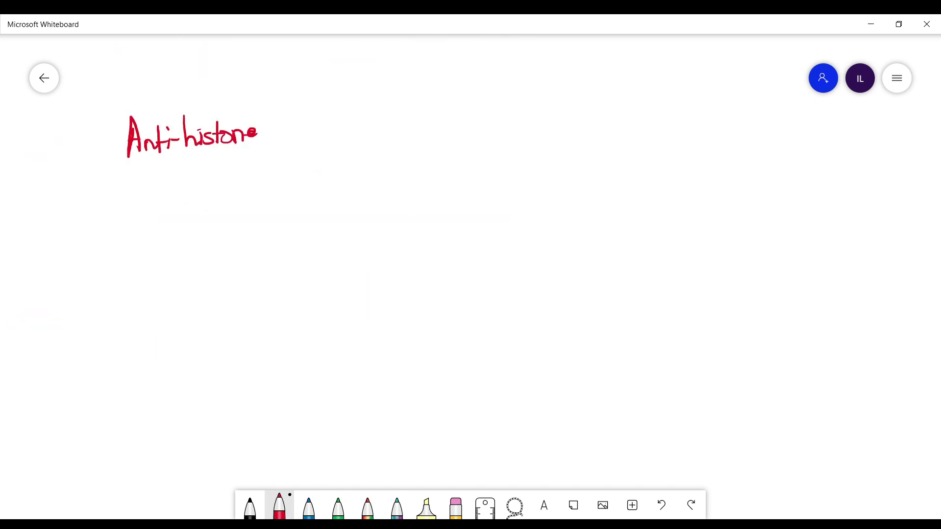
{"action": "left_click_drag", "start_coordinate": [163, 177], "coordinate": [175, 175]}
{"action": "left_click_drag", "start_coordinate": [179, 167], "coordinate": [196, 176]}
{"action": "left_click_drag", "start_coordinate": [198, 157], "coordinate": [234, 173]}
{"action": "left_click_drag", "start_coordinate": [238, 162], "coordinate": [260, 172]}
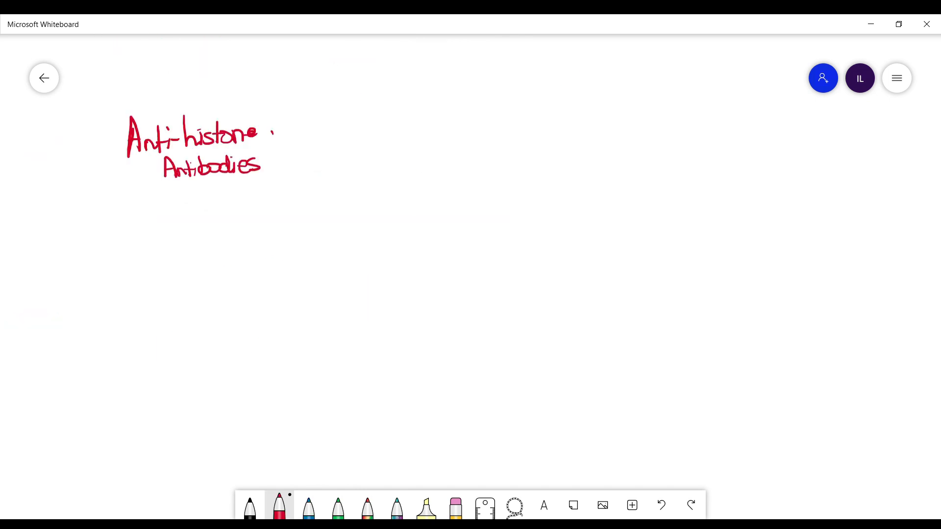
{"action": "left_click_drag", "start_coordinate": [270, 129], "coordinate": [277, 165]}
{"action": "left_click_drag", "start_coordinate": [278, 151], "coordinate": [366, 147]}
Step: Write 'Very Sensetive → 95-100 %' beside the arrow
{"action": "mouse_move", "coordinate": [368, 136]}
{"action": "left_mouse_down"}
{"action": "mouse_move", "coordinate": [378, 150]}
{"action": "mouse_move", "coordinate": [403, 147]}
{"action": "left_mouse_up"}
{"action": "left_click_drag", "start_coordinate": [401, 140], "coordinate": [407, 158]}
{"action": "mouse_move", "coordinate": [439, 133]}
{"action": "left_mouse_down"}
{"action": "mouse_move", "coordinate": [428, 147]}
{"action": "mouse_move", "coordinate": [465, 147]}
{"action": "left_mouse_up"}
{"action": "left_click_drag", "start_coordinate": [465, 138], "coordinate": [478, 146]}
{"action": "mouse_move", "coordinate": [479, 132]}
{"action": "left_mouse_down"}
{"action": "mouse_move", "coordinate": [488, 145]}
{"action": "mouse_move", "coordinate": [505, 132]}
{"action": "left_mouse_up"}
{"action": "left_click_drag", "start_coordinate": [509, 139], "coordinate": [588, 146]}
{"action": "mouse_move", "coordinate": [619, 133]}
{"action": "left_mouse_down"}
{"action": "mouse_move", "coordinate": [607, 146]}
{"action": "mouse_move", "coordinate": [617, 141]}
{"action": "left_mouse_up"}
{"action": "left_click_drag", "start_coordinate": [625, 133], "coordinate": [626, 148]}
{"action": "left_click_drag", "start_coordinate": [634, 140], "coordinate": [694, 141]}
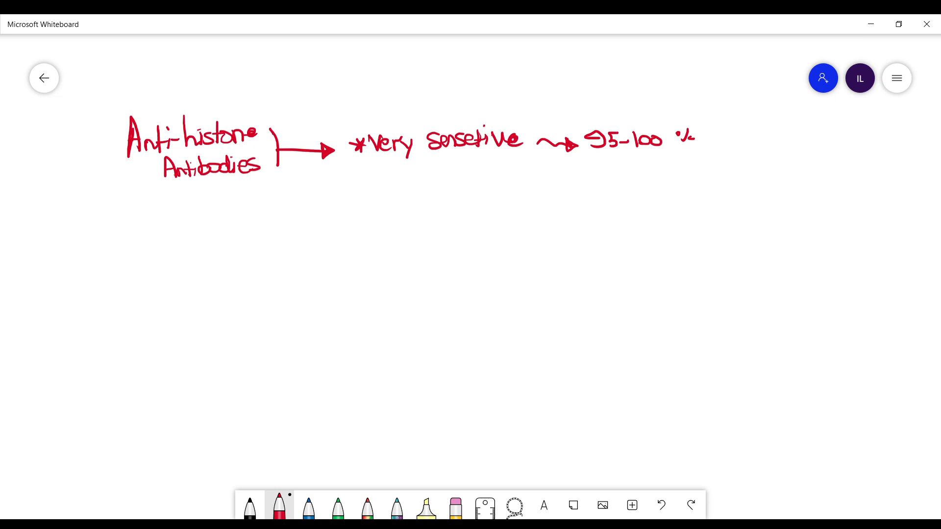
Step: Write 'Not specific' with a wavy arrow below the sensitivity note
{"action": "left_click_drag", "start_coordinate": [355, 192], "coordinate": [375, 199]}
{"action": "mouse_move", "coordinate": [386, 203]}
{"action": "left_mouse_down"}
{"action": "mouse_move", "coordinate": [414, 192]}
{"action": "mouse_move", "coordinate": [419, 202]}
{"action": "left_mouse_up"}
{"action": "mouse_move", "coordinate": [444, 188]}
{"action": "left_mouse_down"}
{"action": "mouse_move", "coordinate": [437, 192]}
{"action": "mouse_move", "coordinate": [481, 198]}
{"action": "left_mouse_up"}
{"action": "left_click_drag", "start_coordinate": [489, 197], "coordinate": [486, 197]}
{"action": "left_click_drag", "start_coordinate": [484, 190], "coordinate": [496, 187]}
{"action": "mouse_move", "coordinate": [498, 189]}
{"action": "left_mouse_down"}
{"action": "mouse_move", "coordinate": [499, 199]}
{"action": "mouse_move", "coordinate": [517, 200]}
{"action": "left_mouse_up"}
{"action": "left_click_drag", "start_coordinate": [529, 195], "coordinate": [608, 202]}
Step: List 'RA, Sjogren & other' as conditions that are also positive
{"action": "mouse_move", "coordinate": [607, 204]}
{"action": "left_mouse_down"}
{"action": "mouse_move", "coordinate": [618, 204]}
{"action": "mouse_move", "coordinate": [618, 194]}
{"action": "left_mouse_up"}
{"action": "mouse_move", "coordinate": [628, 195]}
{"action": "left_mouse_down"}
{"action": "mouse_move", "coordinate": [627, 206]}
{"action": "mouse_move", "coordinate": [646, 195]}
{"action": "left_mouse_up"}
{"action": "mouse_move", "coordinate": [662, 186]}
{"action": "left_mouse_down"}
{"action": "mouse_move", "coordinate": [670, 185]}
{"action": "mouse_move", "coordinate": [663, 202]}
{"action": "left_mouse_up"}
{"action": "left_click_drag", "start_coordinate": [680, 188], "coordinate": [689, 202]}
{"action": "mouse_move", "coordinate": [702, 195]}
{"action": "left_mouse_down"}
{"action": "mouse_move", "coordinate": [710, 186]}
{"action": "mouse_move", "coordinate": [722, 195]}
{"action": "left_mouse_up"}
{"action": "left_click_drag", "start_coordinate": [722, 196], "coordinate": [730, 194]}
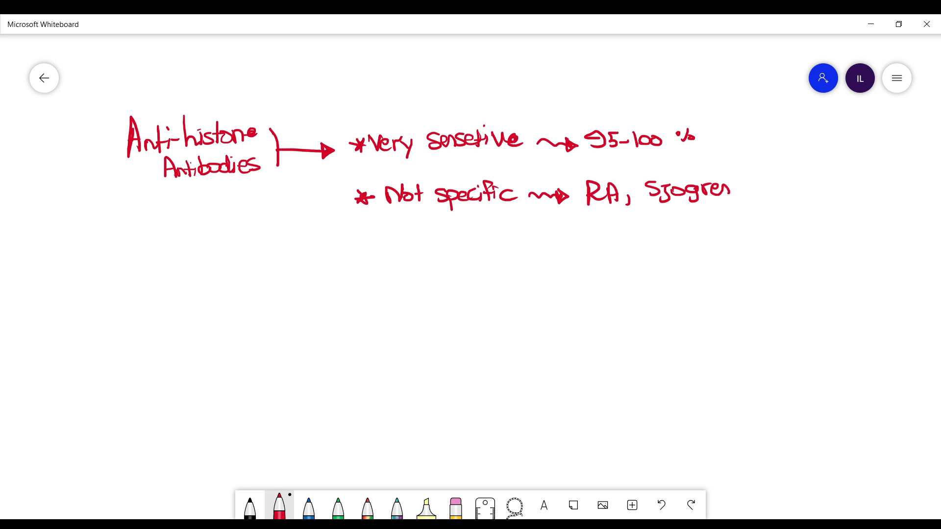
{"action": "left_click_drag", "start_coordinate": [586, 236], "coordinate": [602, 240]}
{"action": "left_click_drag", "start_coordinate": [621, 232], "coordinate": [631, 240]}
{"action": "mouse_move", "coordinate": [637, 224]}
{"action": "left_mouse_down"}
{"action": "mouse_move", "coordinate": [646, 239]}
{"action": "mouse_move", "coordinate": [656, 237]}
{"action": "left_mouse_up"}
{"action": "left_click_drag", "start_coordinate": [657, 231], "coordinate": [664, 226]}
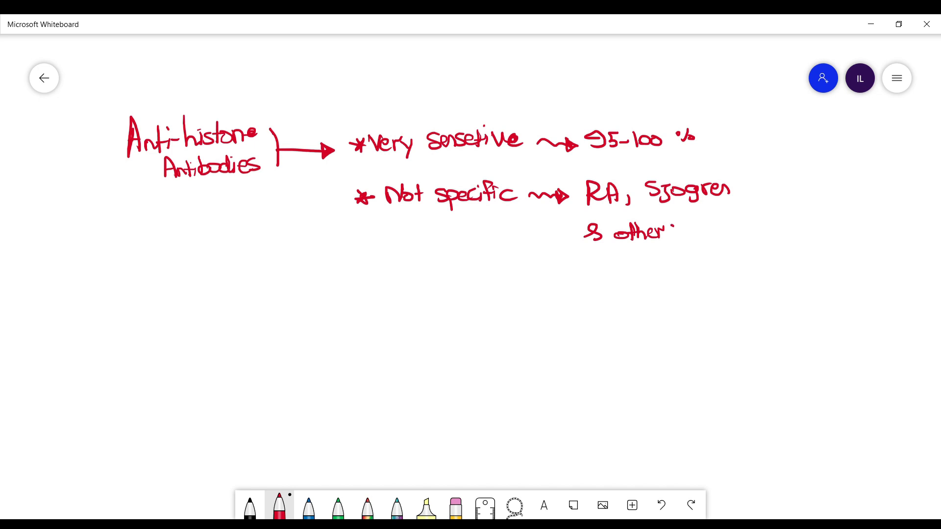
Step: Write 'The Cause' as the first blue treatment point and mark the next bullet with an asterisk
{"action": "mouse_move", "coordinate": [136, 181]}
{"action": "left_mouse_down"}
{"action": "mouse_move", "coordinate": [226, 183]}
{"action": "mouse_move", "coordinate": [212, 195]}
{"action": "left_mouse_up"}
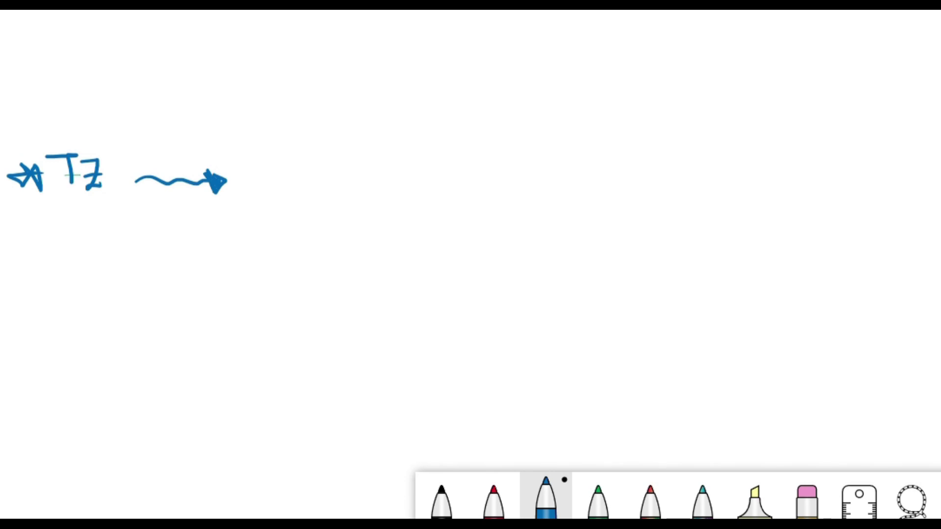
{"action": "left_click_drag", "start_coordinate": [245, 157], "coordinate": [262, 147]}
{"action": "left_click_drag", "start_coordinate": [251, 130], "coordinate": [297, 129]}
{"action": "left_click_drag", "start_coordinate": [280, 132], "coordinate": [319, 160]}
{"action": "left_click_drag", "start_coordinate": [346, 132], "coordinate": [443, 152]}
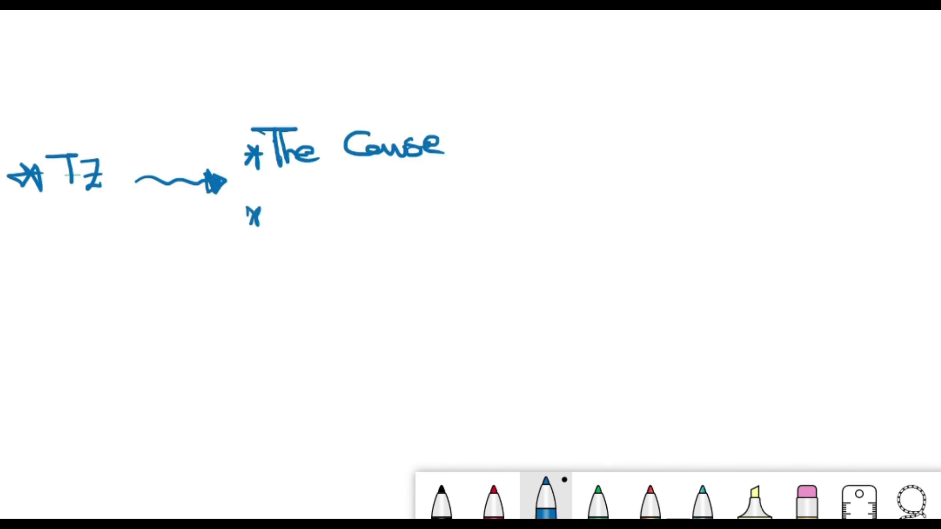
{"action": "mouse_move", "coordinate": [244, 219]}
{"action": "left_mouse_down"}
{"action": "mouse_move", "coordinate": [298, 223]}
{"action": "mouse_move", "coordinate": [300, 198]}
{"action": "left_mouse_up"}
Step: Write 'NSAIDs' as the second treatment bullet
{"action": "mouse_move", "coordinate": [319, 201]}
{"action": "left_mouse_down"}
{"action": "mouse_move", "coordinate": [302, 221]}
{"action": "mouse_move", "coordinate": [339, 226]}
{"action": "left_mouse_up"}
{"action": "left_click_drag", "start_coordinate": [334, 196], "coordinate": [363, 197]}
{"action": "left_click_drag", "start_coordinate": [328, 207], "coordinate": [354, 225]}
{"action": "mouse_move", "coordinate": [365, 196]}
{"action": "left_mouse_down"}
{"action": "mouse_move", "coordinate": [367, 225]}
{"action": "mouse_move", "coordinate": [438, 209]}
{"action": "mouse_move", "coordinate": [431, 217]}
{"action": "left_mouse_up"}
Step: Add '+ Topical Steroids' after NSAIDs
{"action": "mouse_move", "coordinate": [454, 192]}
{"action": "left_mouse_down"}
{"action": "mouse_move", "coordinate": [492, 192]}
{"action": "mouse_move", "coordinate": [475, 221]}
{"action": "left_mouse_up"}
{"action": "left_click_drag", "start_coordinate": [492, 205], "coordinate": [485, 218]}
{"action": "left_click_drag", "start_coordinate": [497, 204], "coordinate": [499, 229]}
{"action": "left_click_drag", "start_coordinate": [499, 206], "coordinate": [537, 219]}
{"action": "left_click_drag", "start_coordinate": [564, 198], "coordinate": [586, 216]}
{"action": "mouse_move", "coordinate": [621, 189]}
{"action": "left_mouse_down"}
{"action": "mouse_move", "coordinate": [605, 213]}
{"action": "mouse_move", "coordinate": [658, 211]}
{"action": "left_mouse_up"}
{"action": "left_click_drag", "start_coordinate": [662, 197], "coordinate": [698, 211]}
{"action": "left_click_drag", "start_coordinate": [713, 194], "coordinate": [706, 214]}
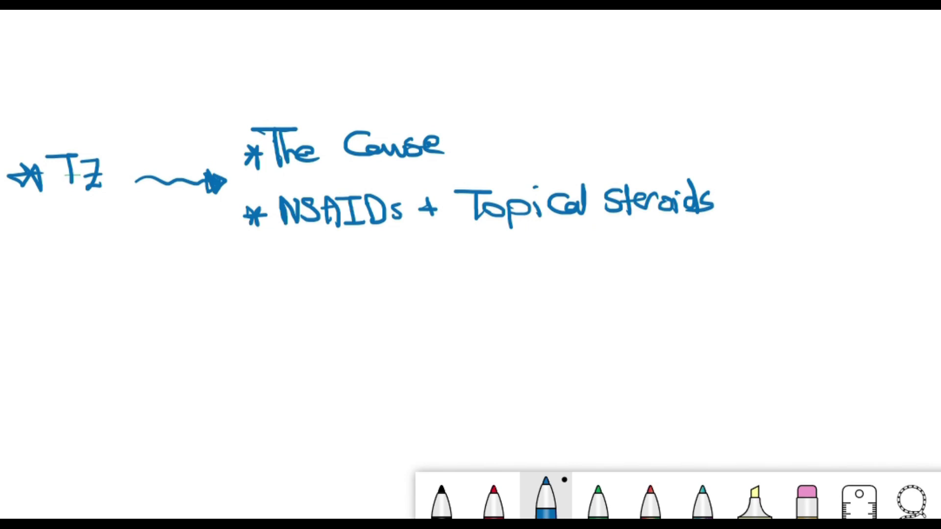
Step: Draw an arrow below the NSAIDs line leading to 'Hydroxychloroquine'
{"action": "left_click_drag", "start_coordinate": [228, 280], "coordinate": [296, 333]}
{"action": "mouse_move", "coordinate": [308, 294]}
{"action": "left_mouse_down"}
{"action": "mouse_move", "coordinate": [317, 337]}
{"action": "mouse_move", "coordinate": [343, 297]}
{"action": "left_mouse_up"}
{"action": "left_click_drag", "start_coordinate": [350, 316], "coordinate": [402, 326]}
{"action": "left_click_drag", "start_coordinate": [406, 306], "coordinate": [410, 338]}
{"action": "left_click_drag", "start_coordinate": [426, 294], "coordinate": [443, 324]}
{"action": "mouse_move", "coordinate": [470, 309]}
{"action": "left_mouse_down"}
{"action": "mouse_move", "coordinate": [498, 324]}
{"action": "mouse_move", "coordinate": [502, 344]}
{"action": "left_mouse_up"}
{"action": "mouse_move", "coordinate": [520, 308]}
{"action": "left_mouse_down"}
{"action": "mouse_move", "coordinate": [542, 321]}
{"action": "mouse_move", "coordinate": [564, 310]}
{"action": "left_mouse_up"}
{"action": "left_click_drag", "start_coordinate": [569, 314], "coordinate": [668, 306]}
Step: Add an 'if Resistent' remark beside Hydroxychloroquine and enclose it in a loop
{"action": "left_click_drag", "start_coordinate": [690, 300], "coordinate": [690, 319]}
{"action": "mouse_move", "coordinate": [711, 283]}
{"action": "left_mouse_down"}
{"action": "mouse_move", "coordinate": [700, 320]}
{"action": "mouse_move", "coordinate": [772, 316]}
{"action": "left_mouse_up"}
{"action": "mouse_move", "coordinate": [780, 296]}
{"action": "left_mouse_down"}
{"action": "mouse_move", "coordinate": [780, 316]}
{"action": "mouse_move", "coordinate": [814, 316]}
{"action": "left_mouse_up"}
{"action": "left_click_drag", "start_coordinate": [816, 309], "coordinate": [846, 294]}
{"action": "left_click_drag", "start_coordinate": [668, 269], "coordinate": [684, 279]}
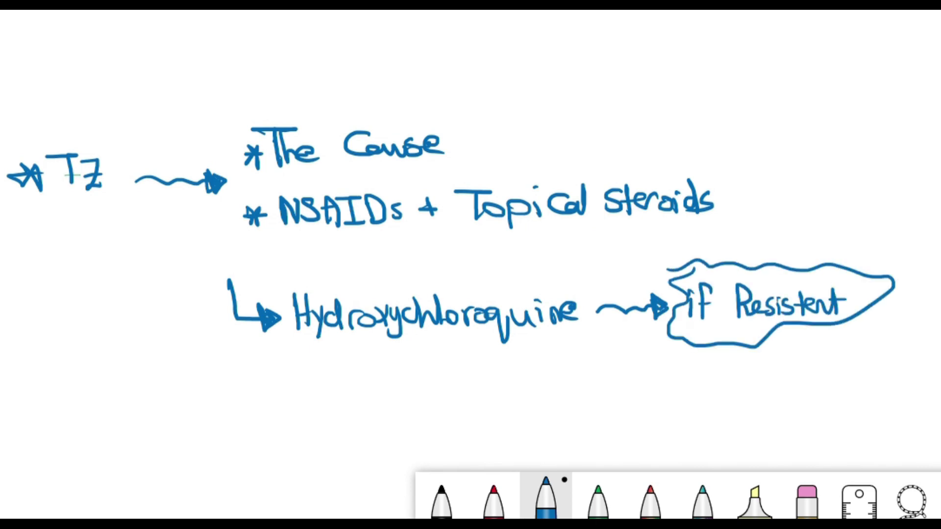